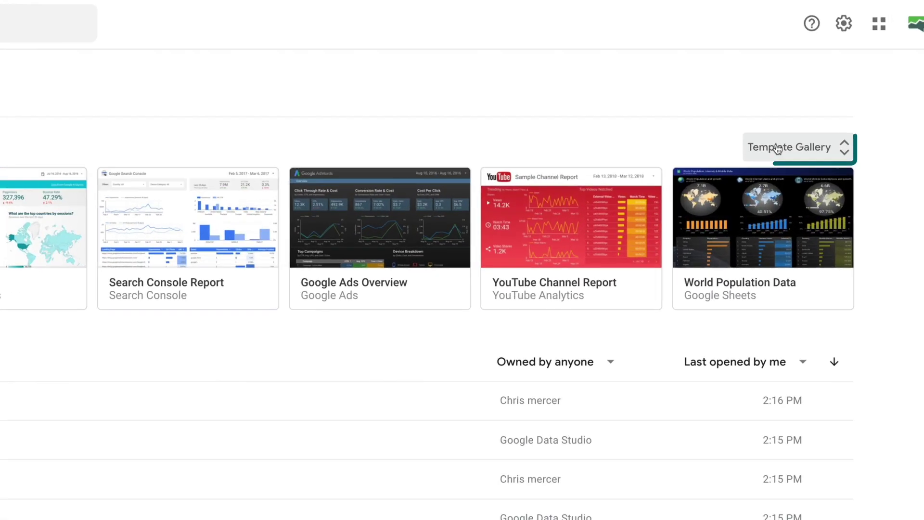
- Open the Template Gallery from the Data Studio home page
click(778, 149)
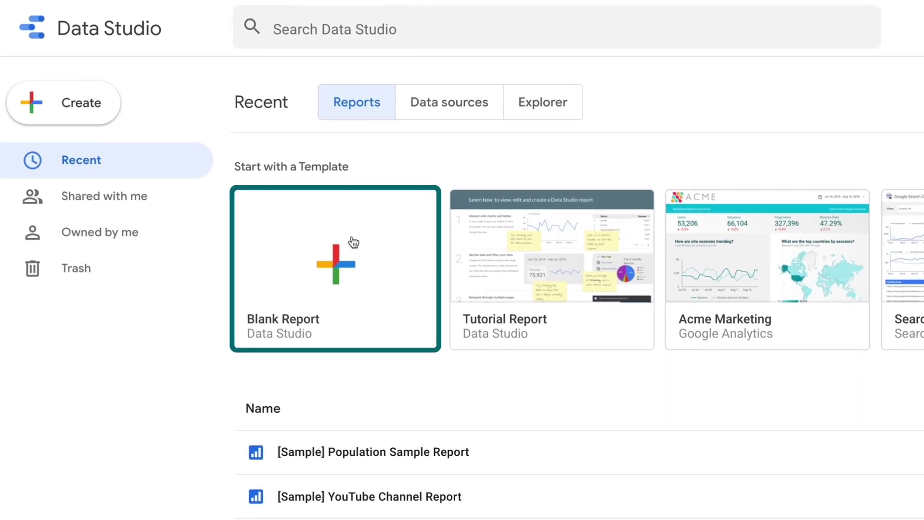
- Start a new Blank Report in Data Studio
click(313, 285)
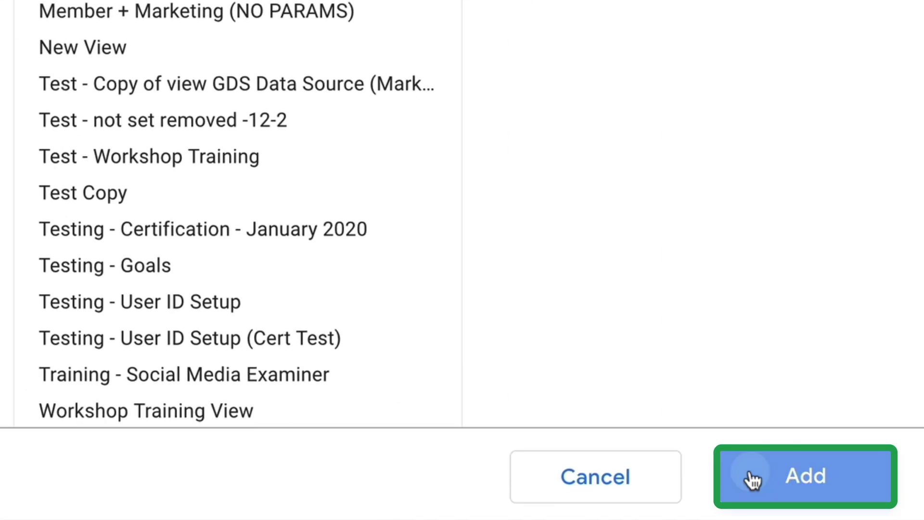
- Add the selected Google Analytics view, inserting a default Page Title / New Users table
click(748, 478)
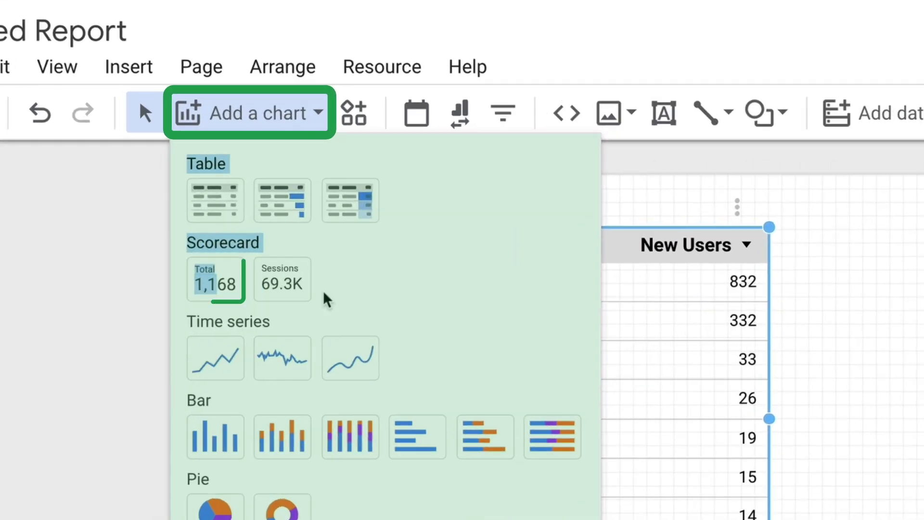
- Place a New Users scorecard on the canvas and show its Style settings
click(215, 282)
click(605, 172)
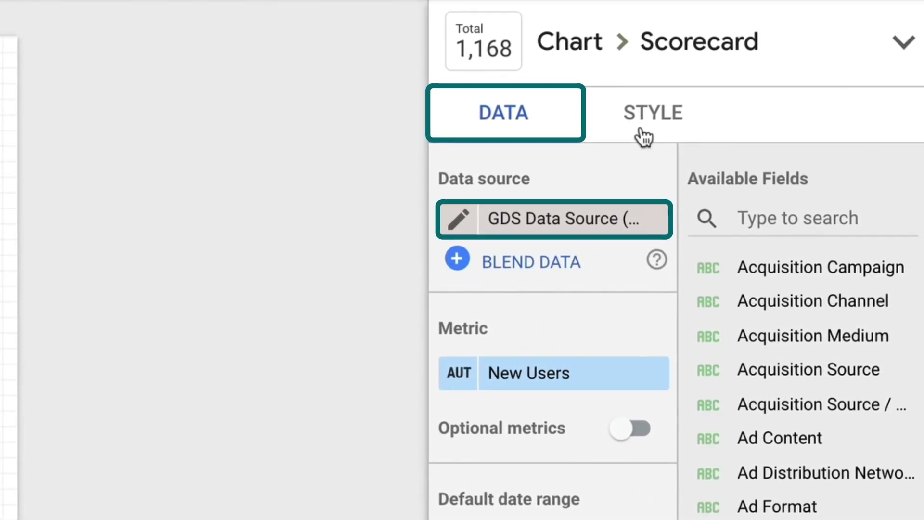
click(640, 136)
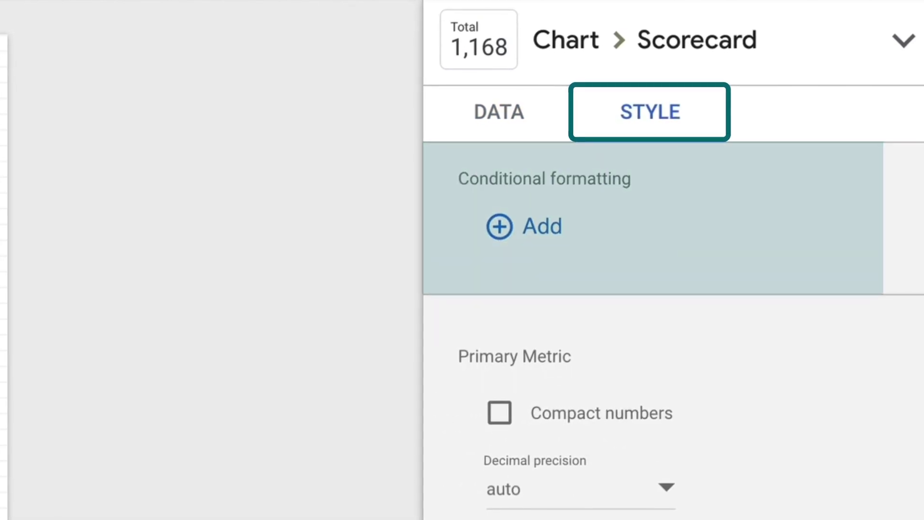
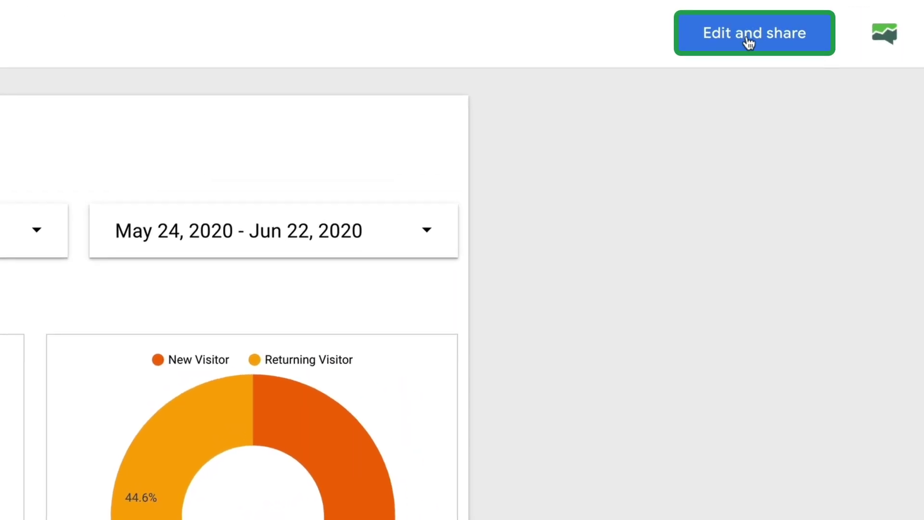
- Copy the Audience Overview template into an editable report and dismiss the theme settings
click(793, 40)
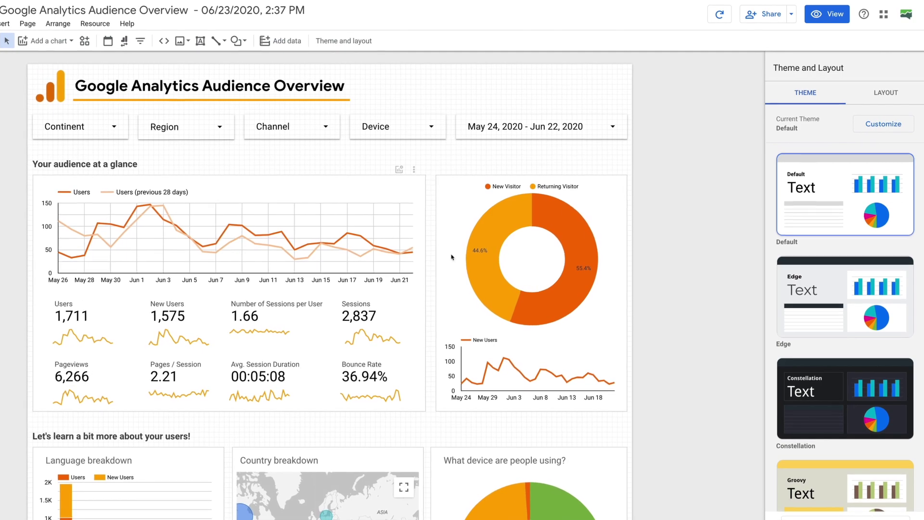
click(482, 251)
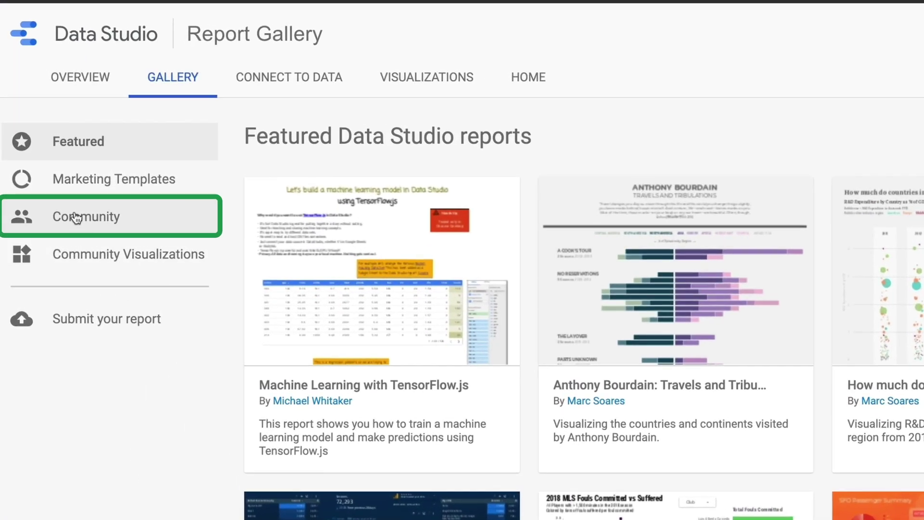
- Switch the Report Gallery from featured reports to the Community collection
click(45, 114)
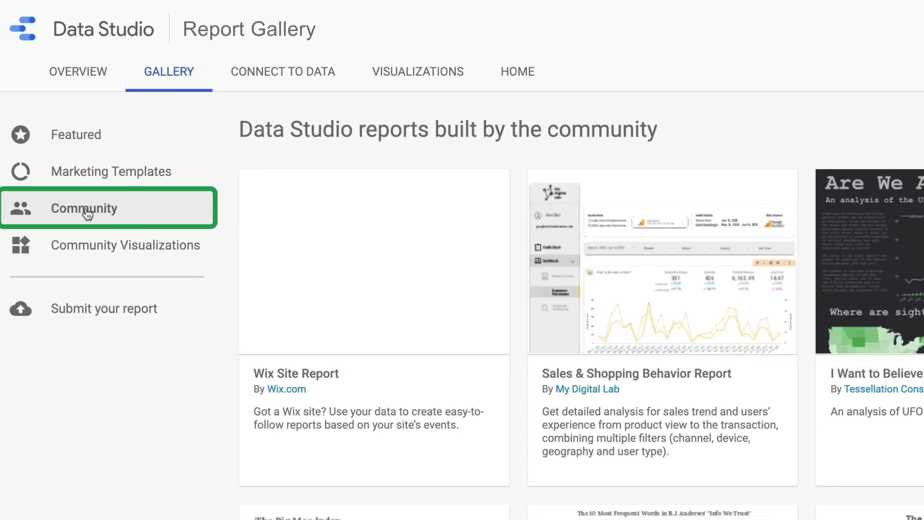